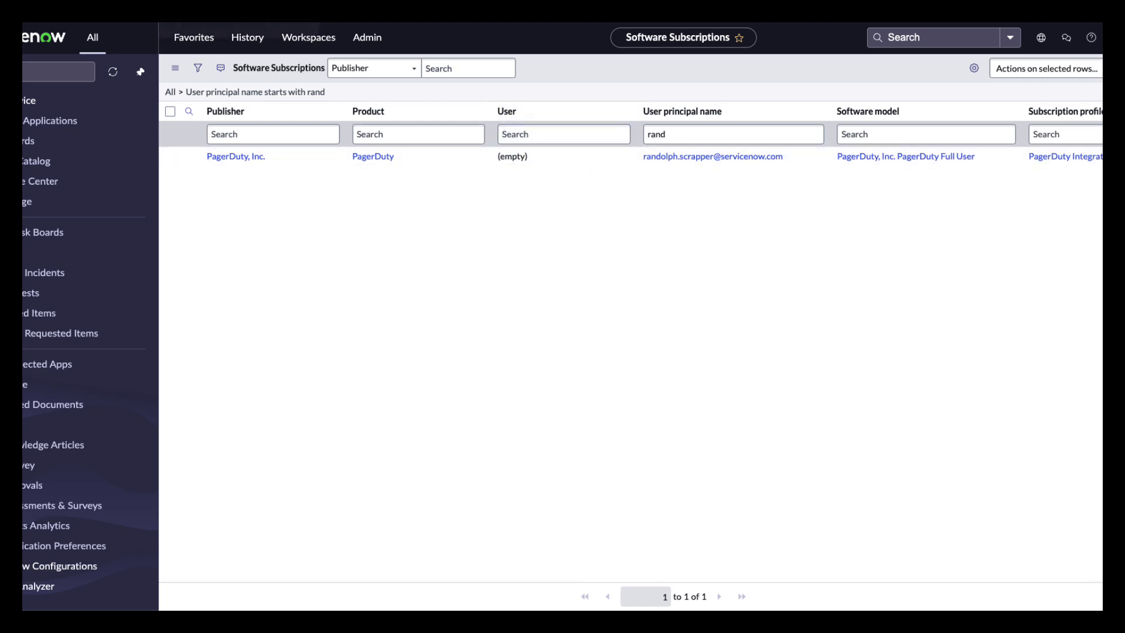
Open the PagerDuty rule from the User resolution rules list under License operations in the Software Asset Workspace.
left_click(223, 22)
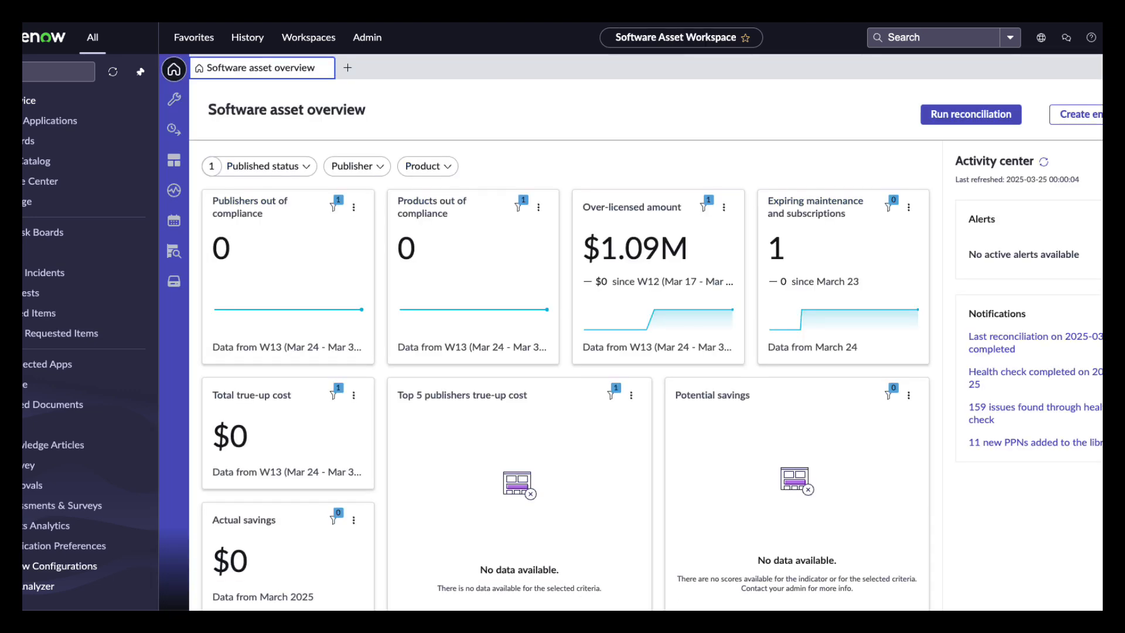
left_click(174, 130)
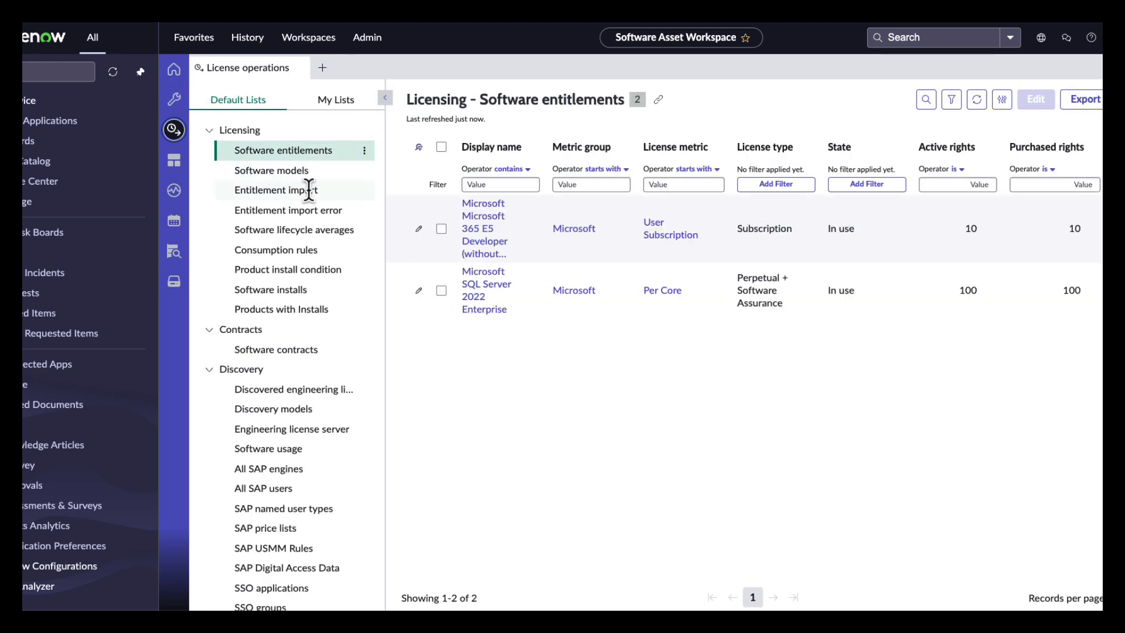
scroll(259, 365, "down", 8)
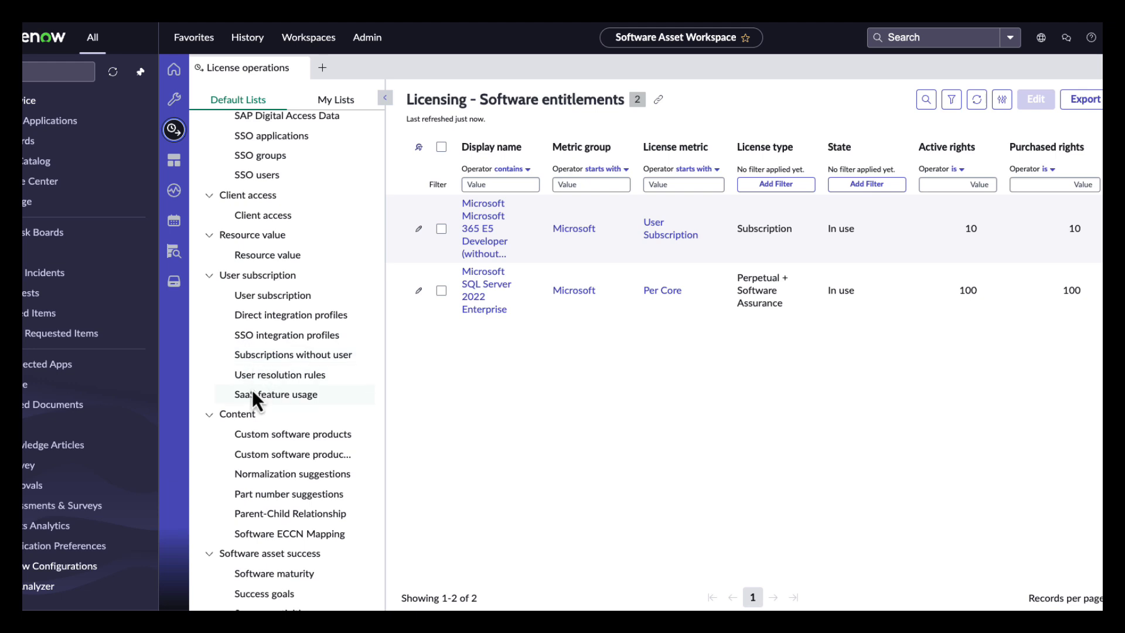
left_click(282, 376)
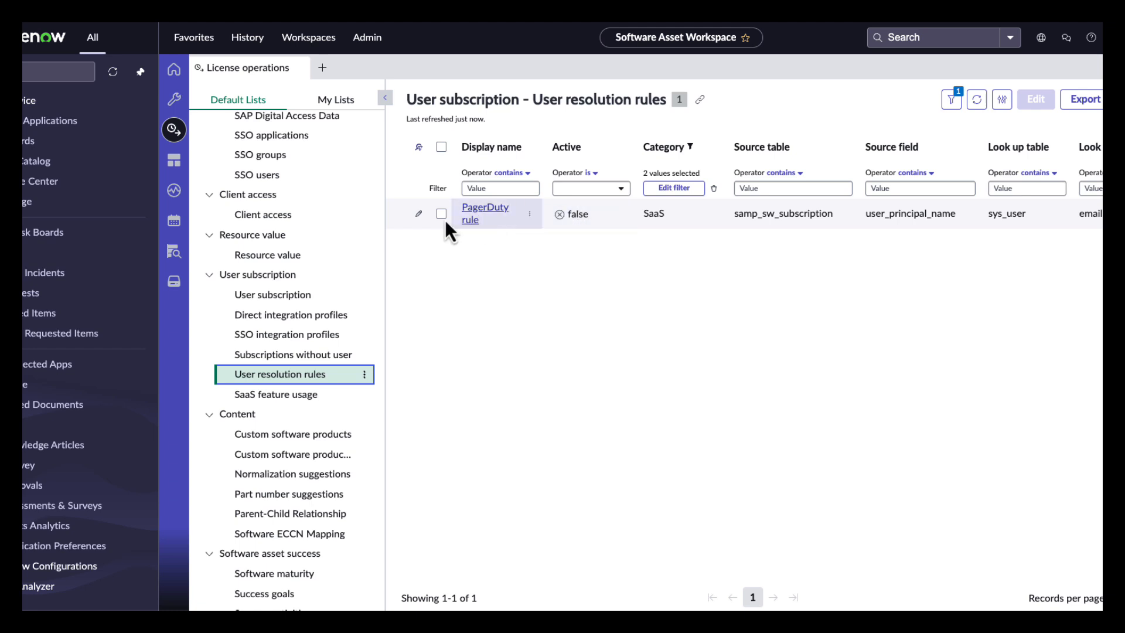
left_click(479, 218)
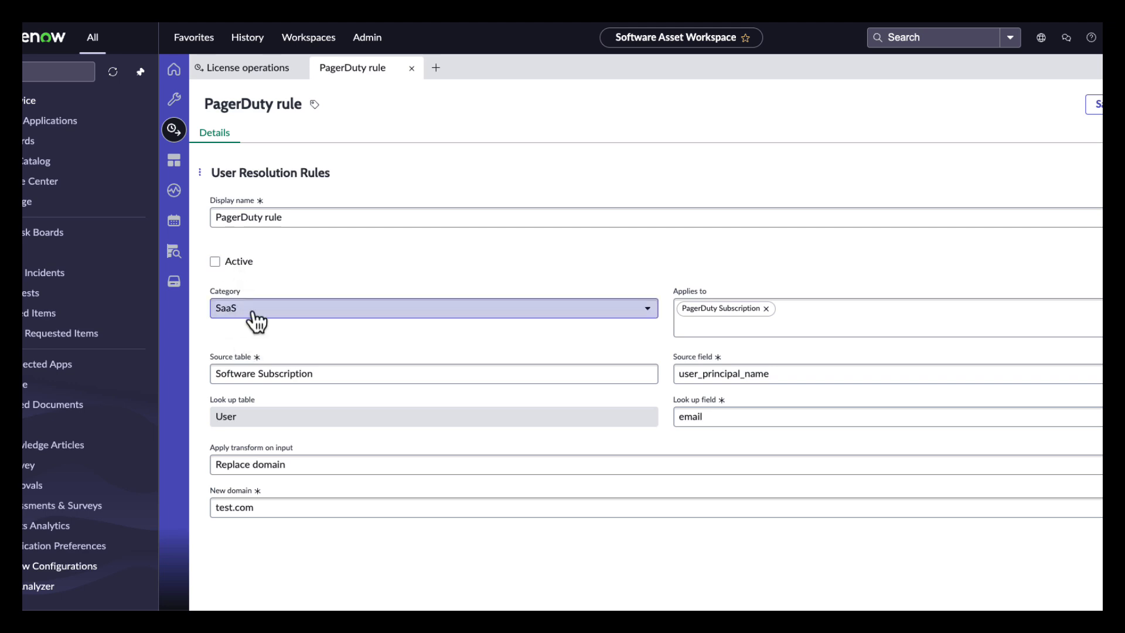
Examine the options offered for the PagerDuty rule's category, applies-to subscriptions, source field and look up field without changing them.
left_click(277, 311)
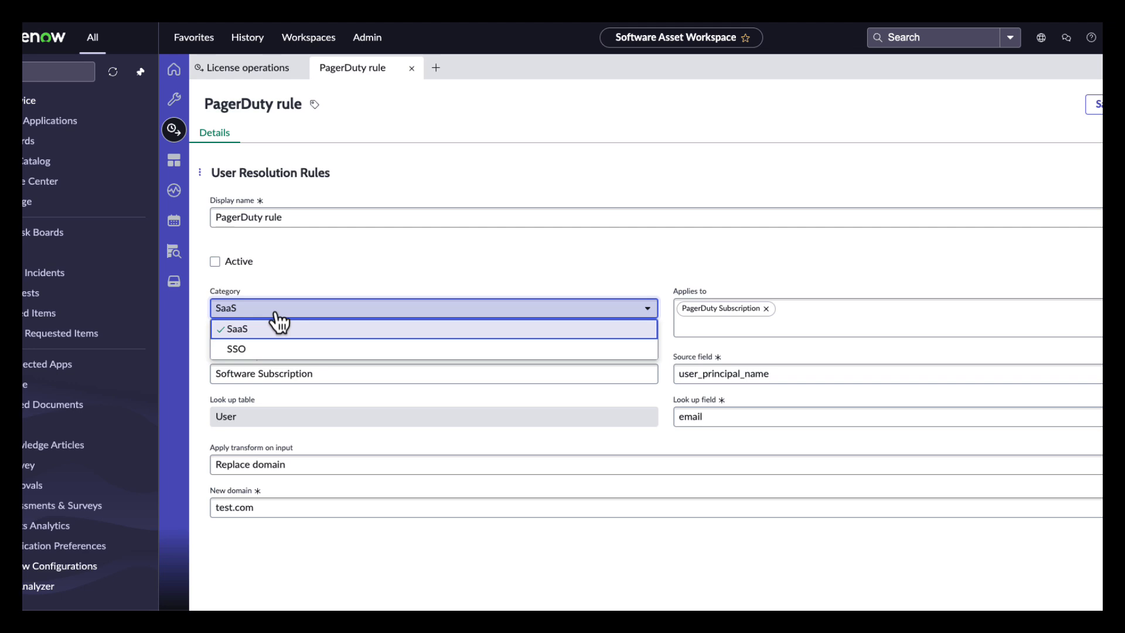
left_click(314, 273)
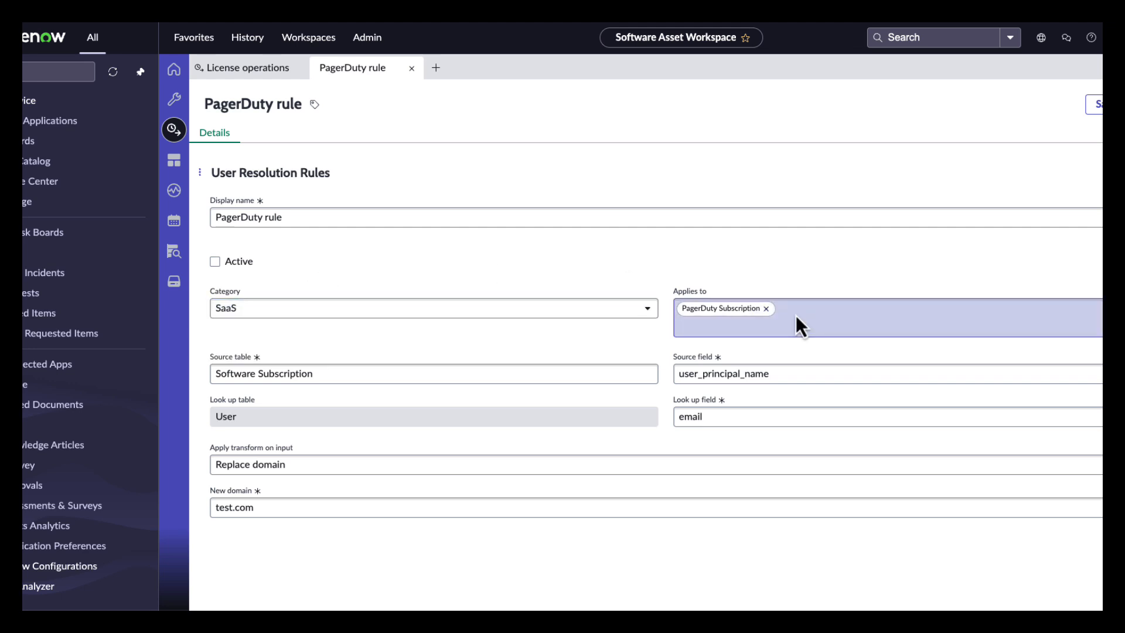
left_click(750, 326)
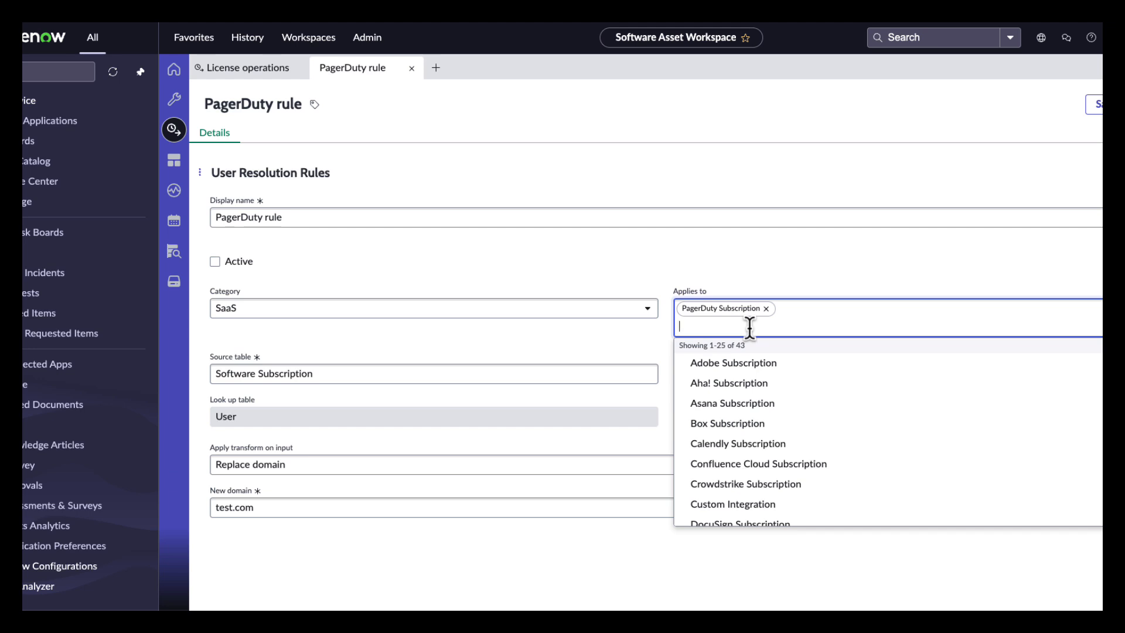
left_click(623, 336)
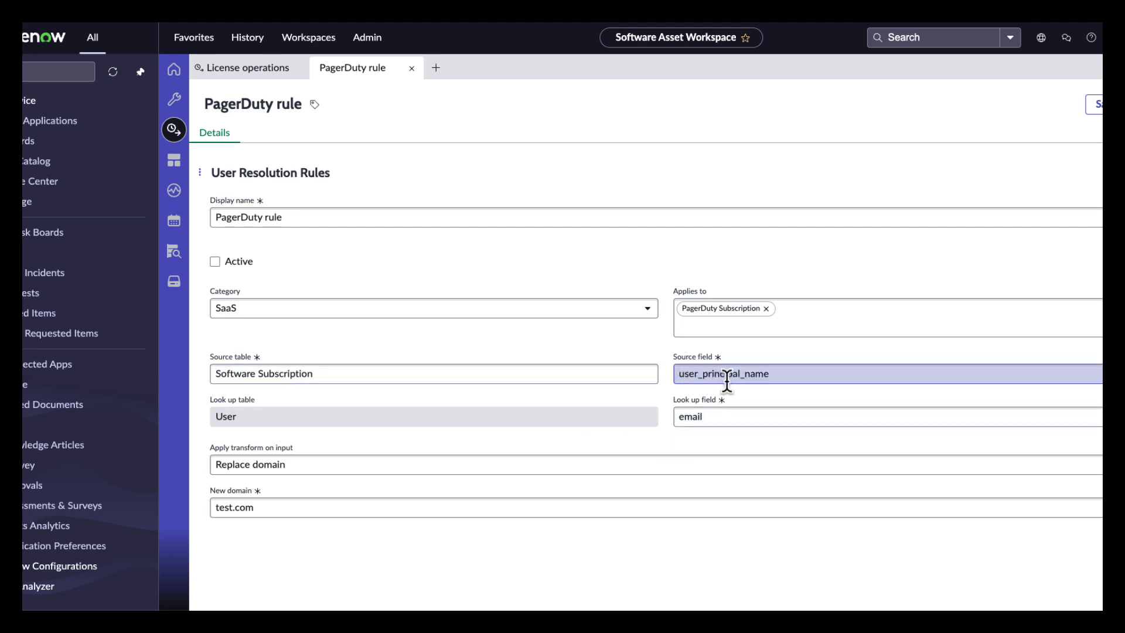
left_click(790, 377)
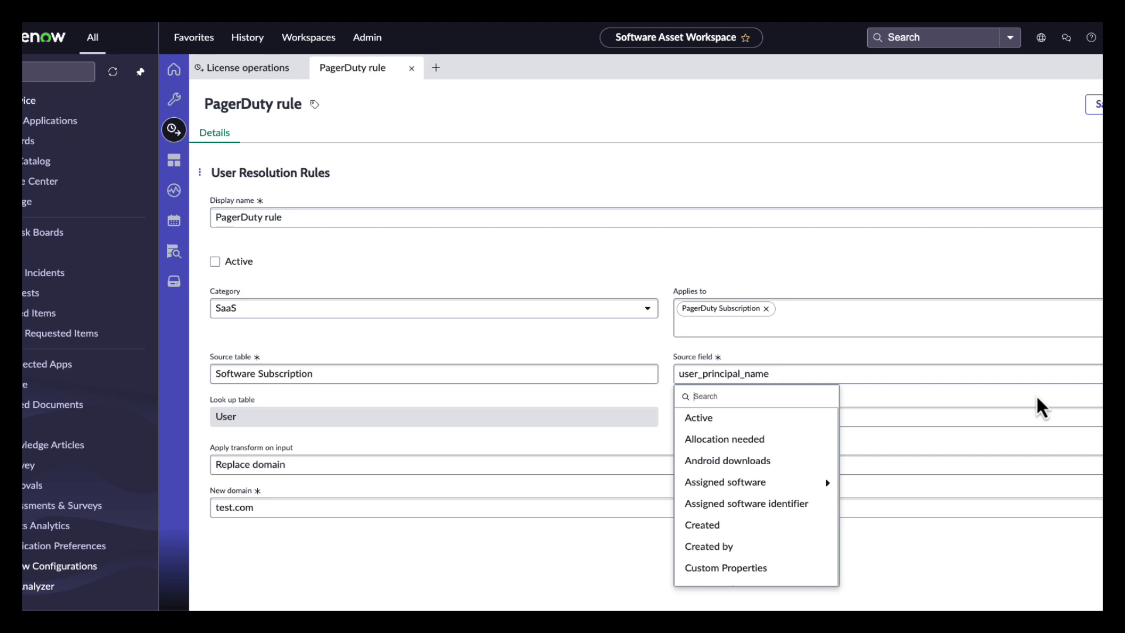
left_click(902, 352)
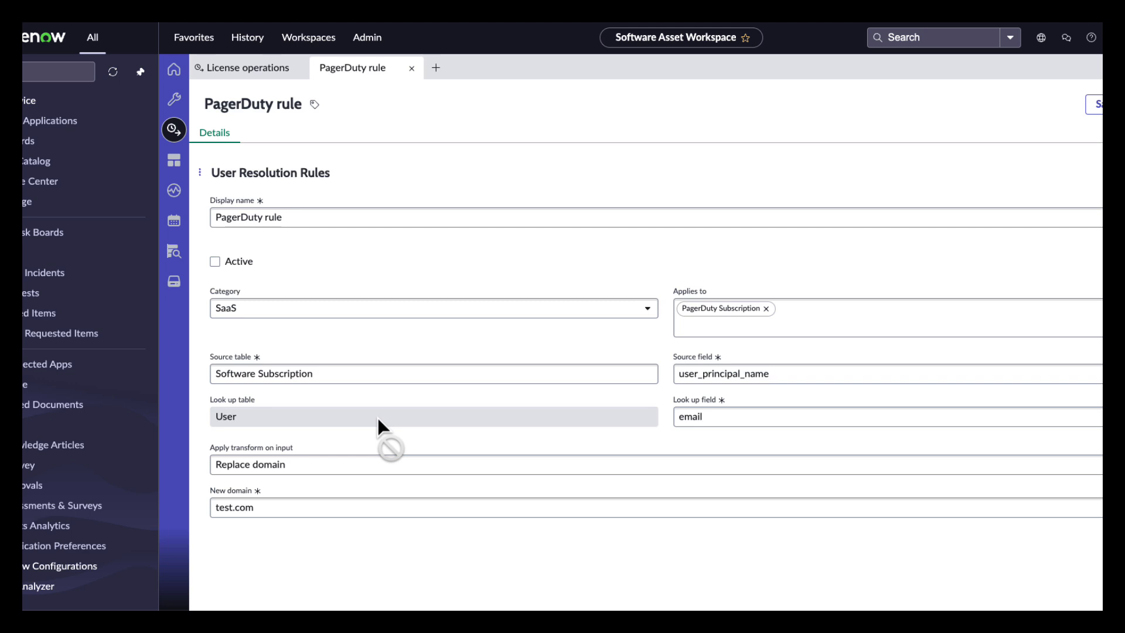
left_click(788, 419)
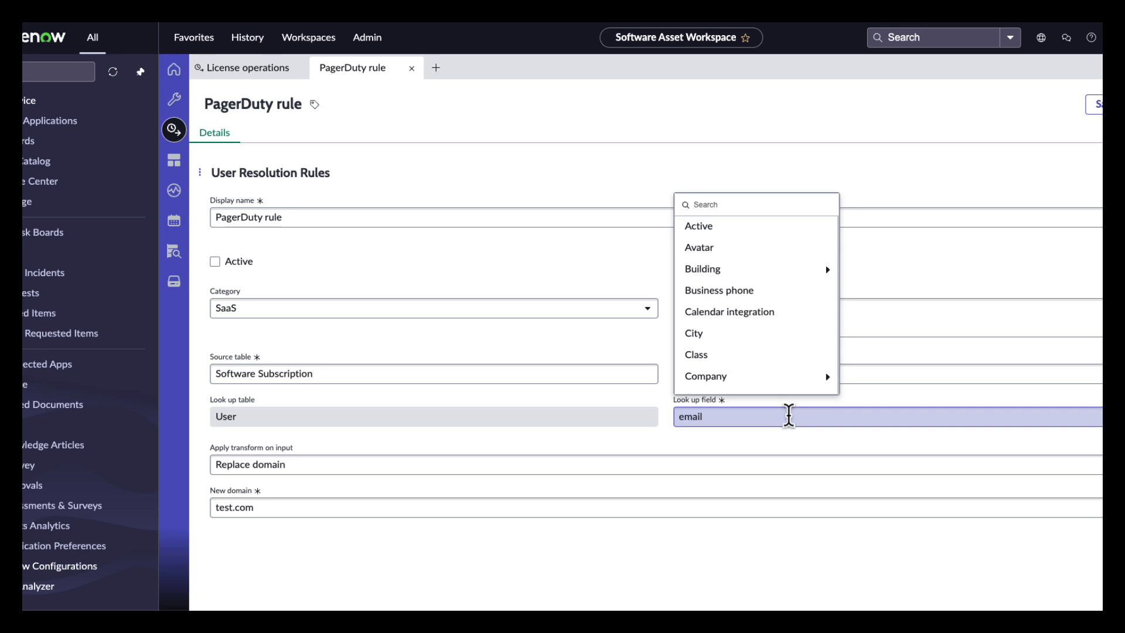
scroll(799, 339, "down", 2)
scroll(799, 342, "up", 1)
scroll(799, 343, "up", 1)
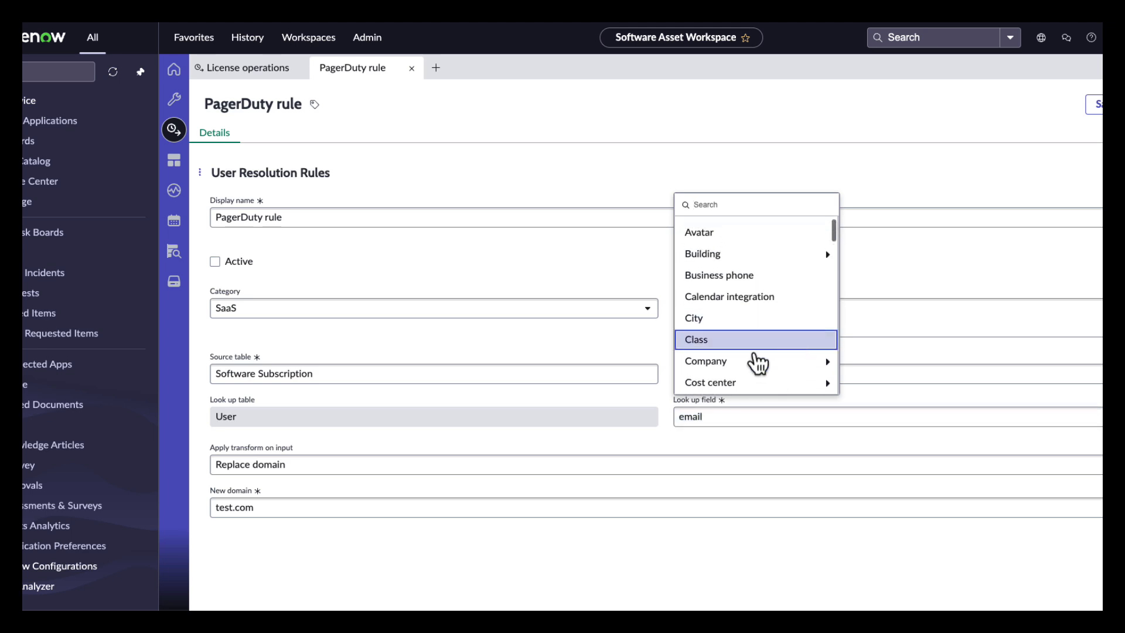
left_click(618, 443)
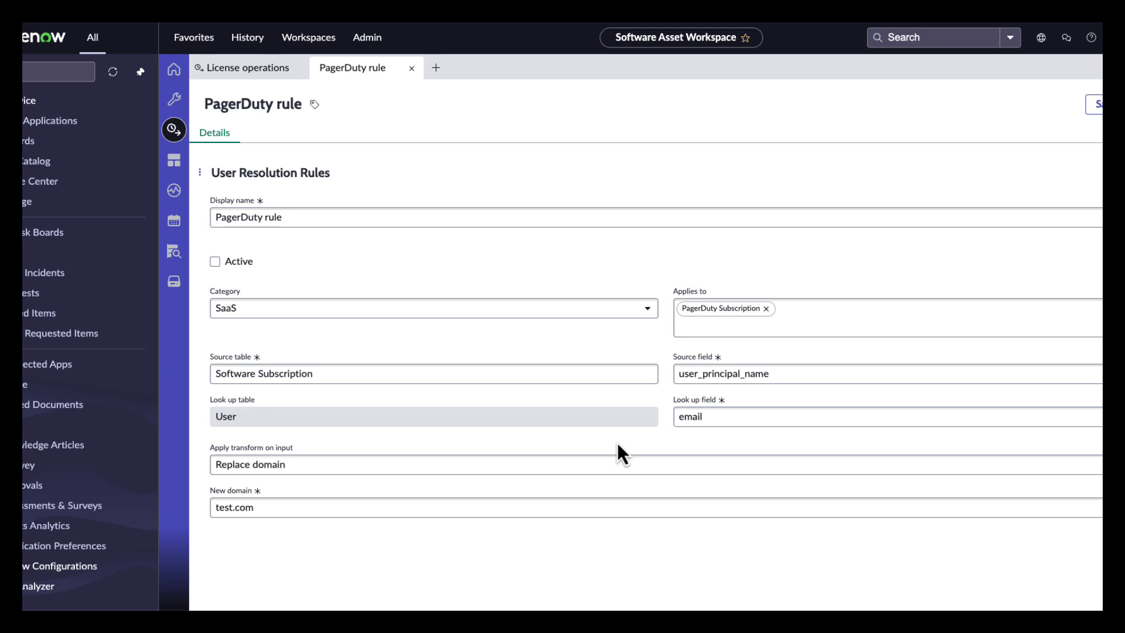
Review the sample script of the Run script input transform and restore the transform to Replace domain.
left_click(322, 465)
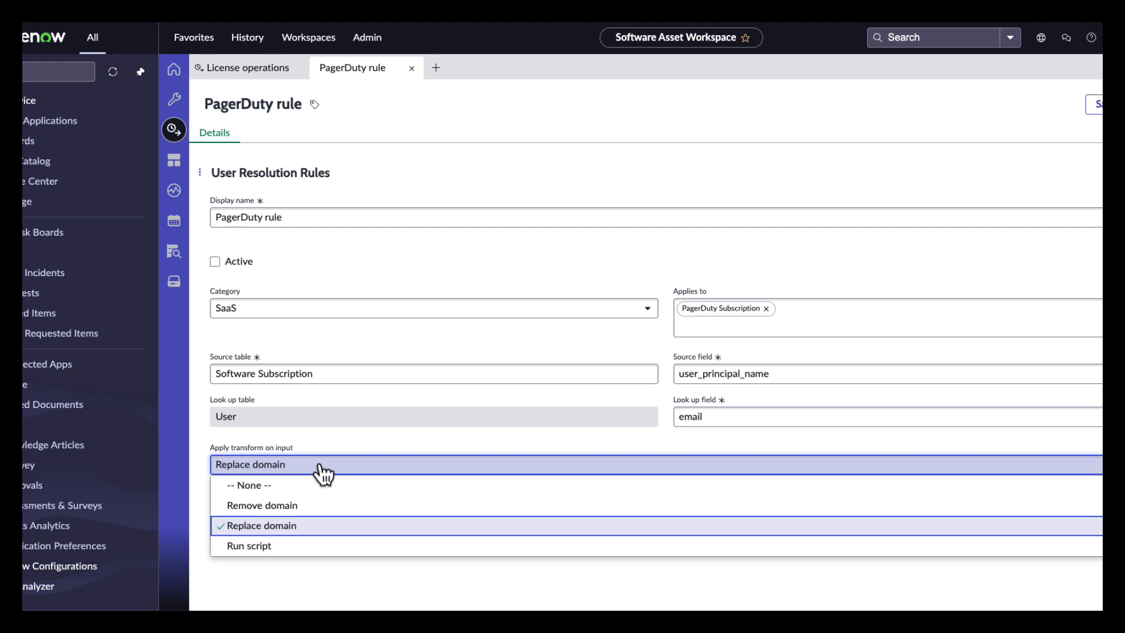
left_click(291, 546)
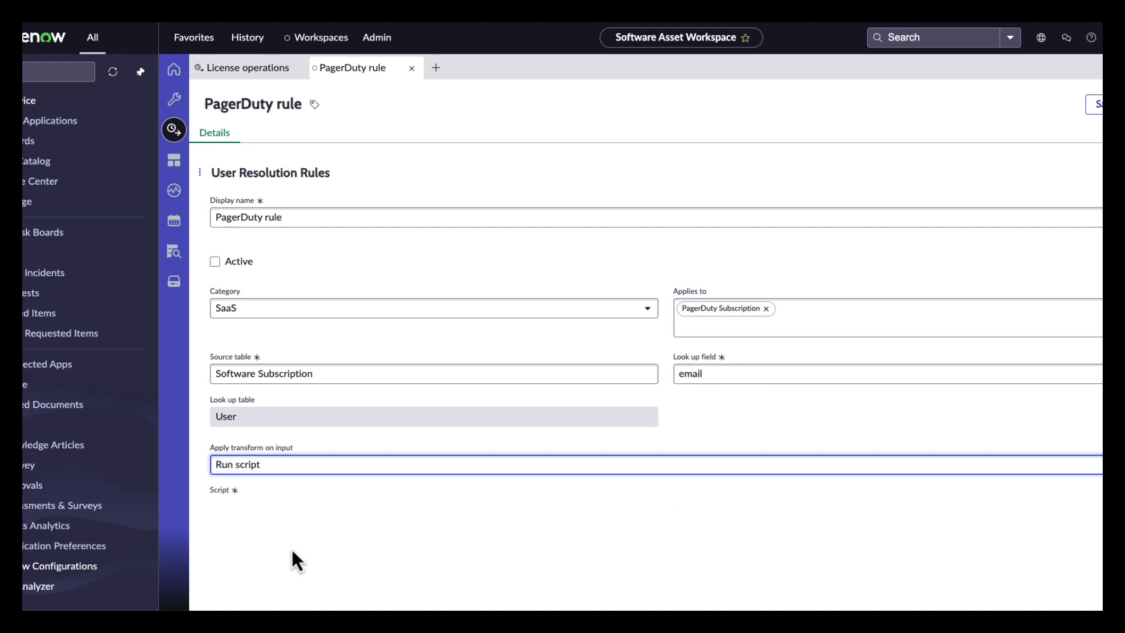
scroll(476, 566, "down", 1)
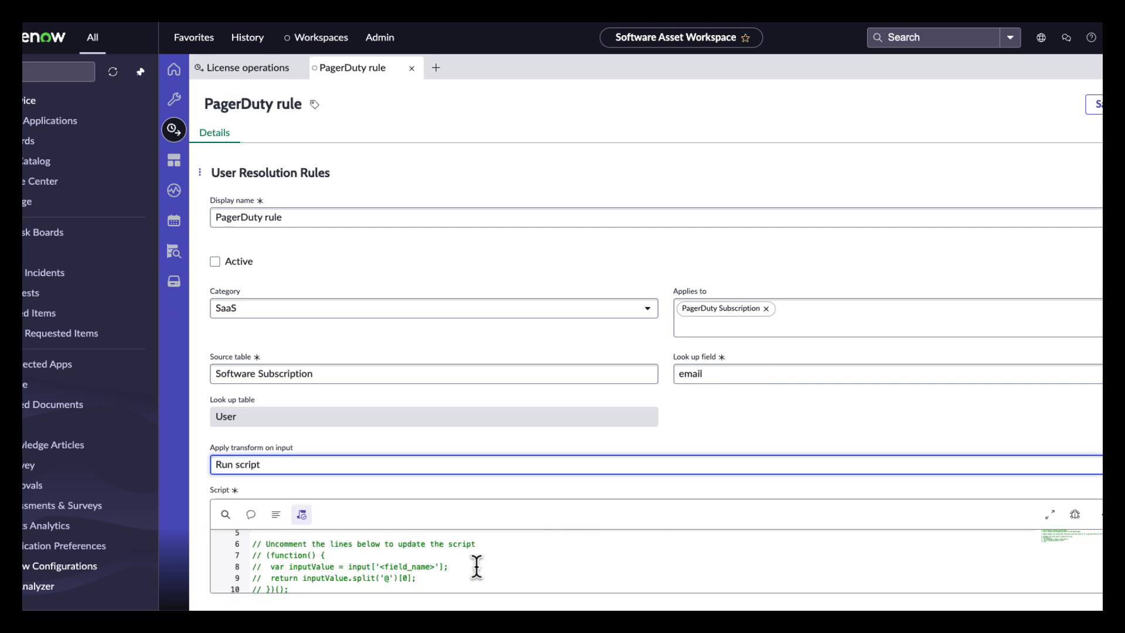
scroll(477, 567, "up", 1)
scroll(476, 567, "down", 1)
scroll(477, 567, "up", 1)
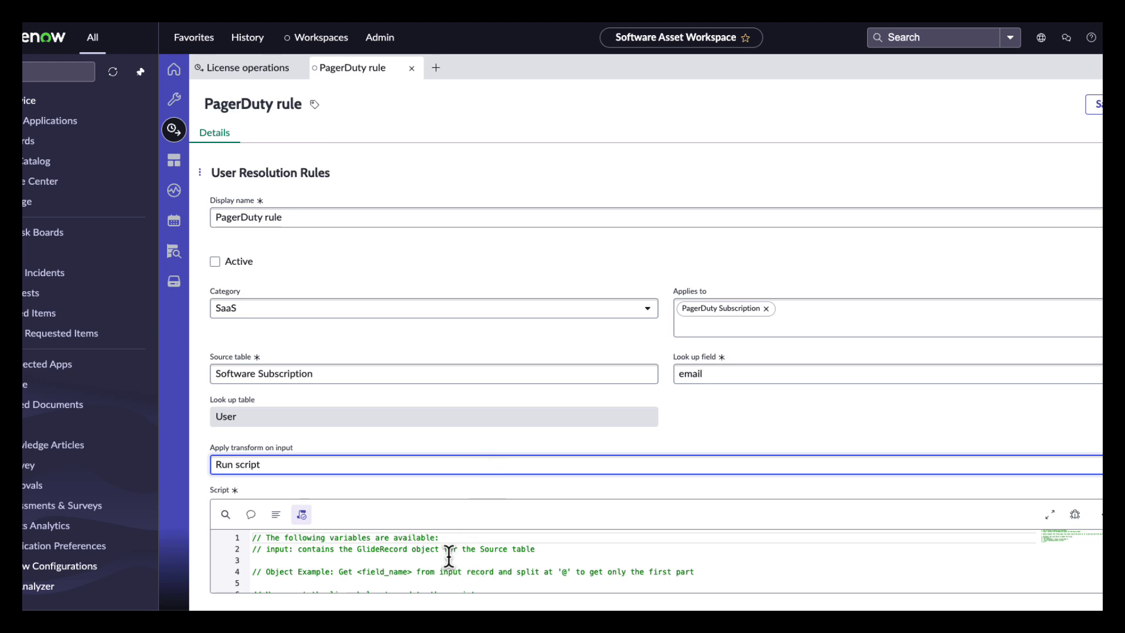
scroll(459, 573, "down", 1)
scroll(461, 581, "up", 1)
scroll(462, 581, "down", 2)
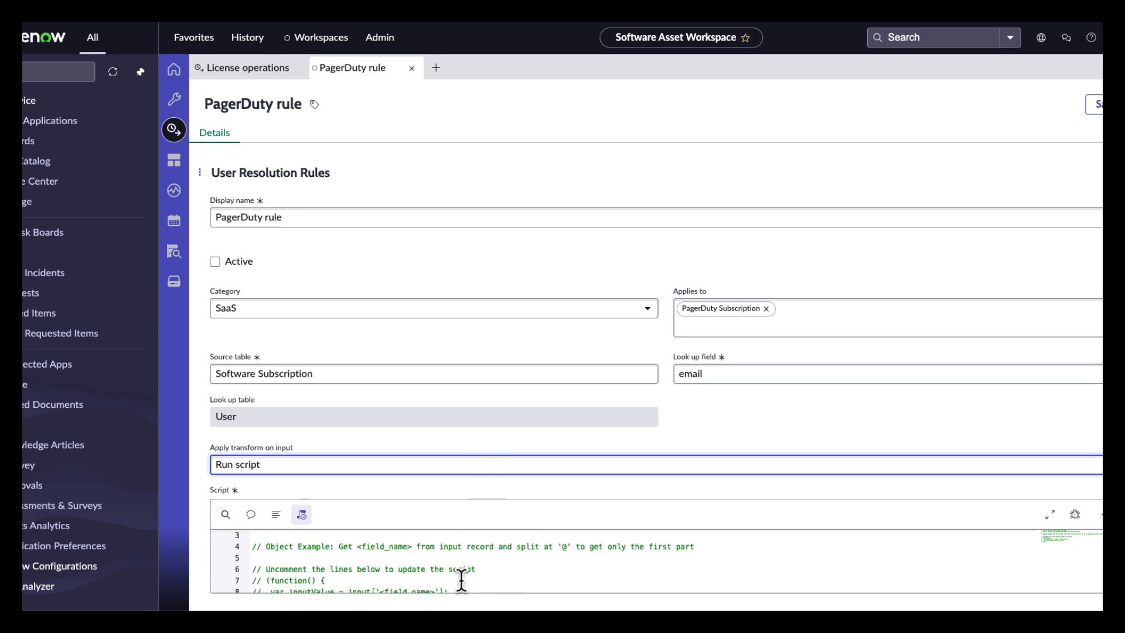
left_click(453, 477)
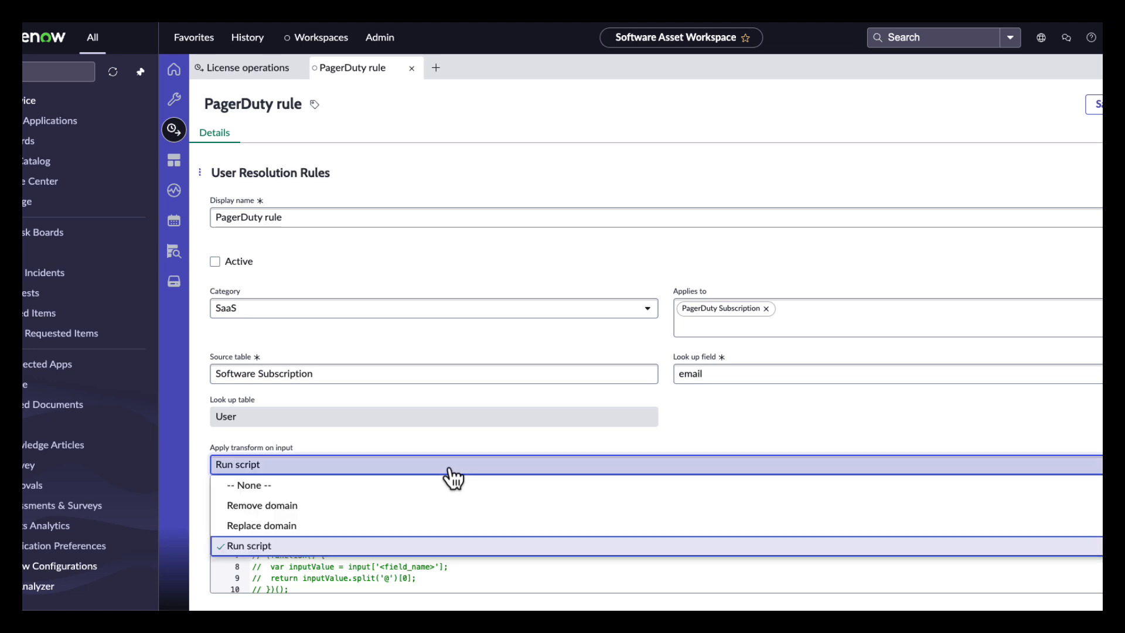
left_click(351, 526)
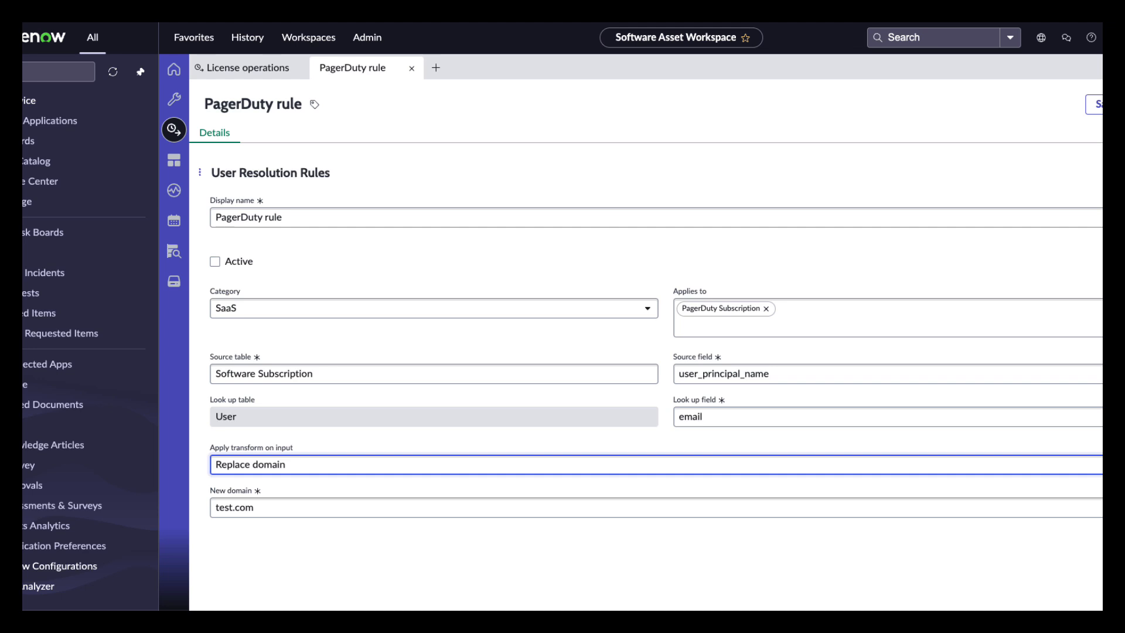
Activate the PagerDuty user resolution rule and save it.
left_click(215, 262)
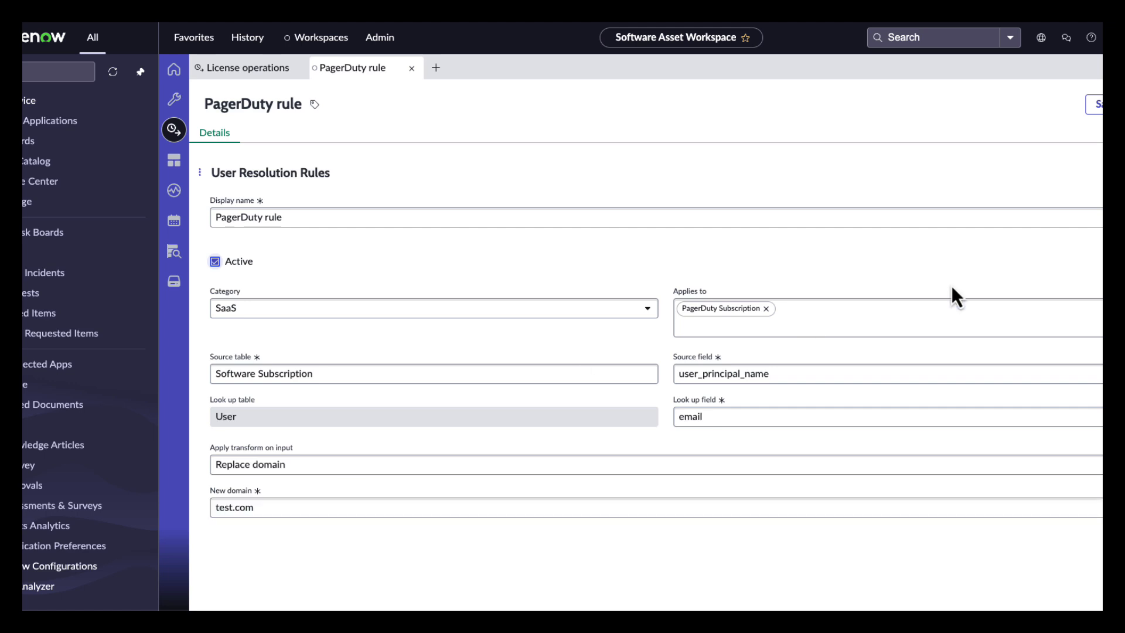
left_click(1096, 110)
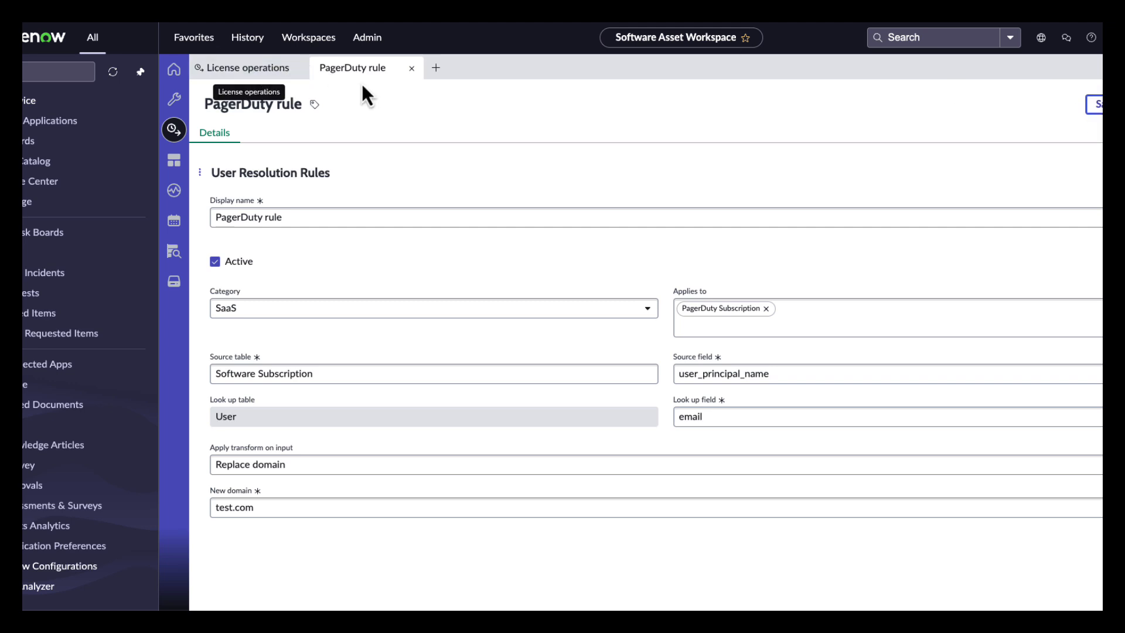
Open the scheduled jobs of the PagerDuty Subscription profile in the direct integration profiles.
left_click(174, 130)
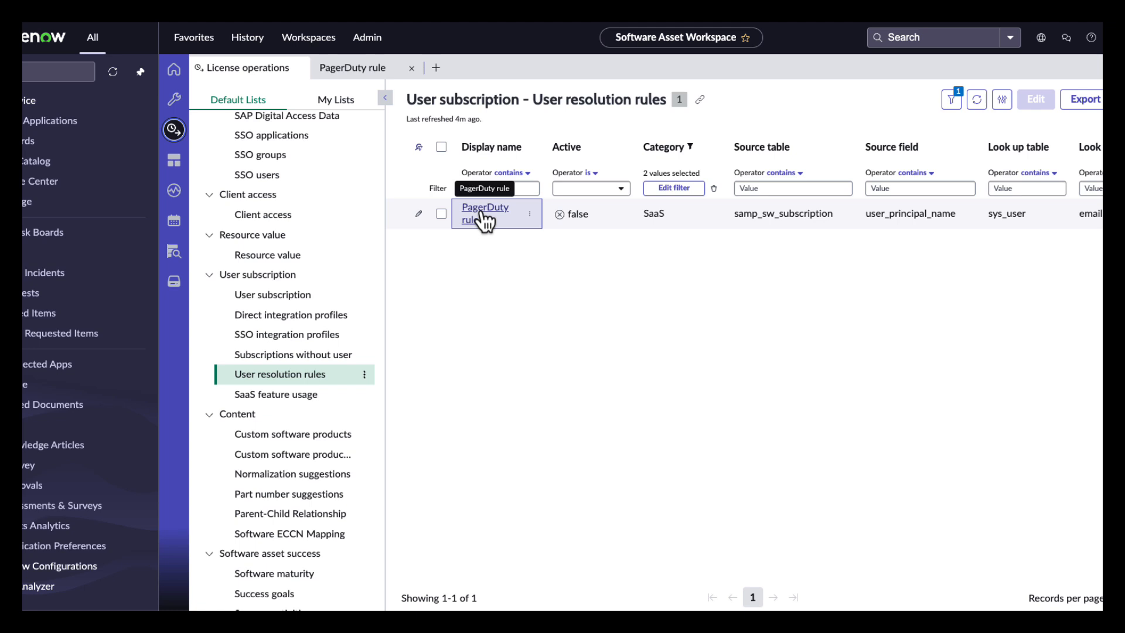
left_click(290, 317)
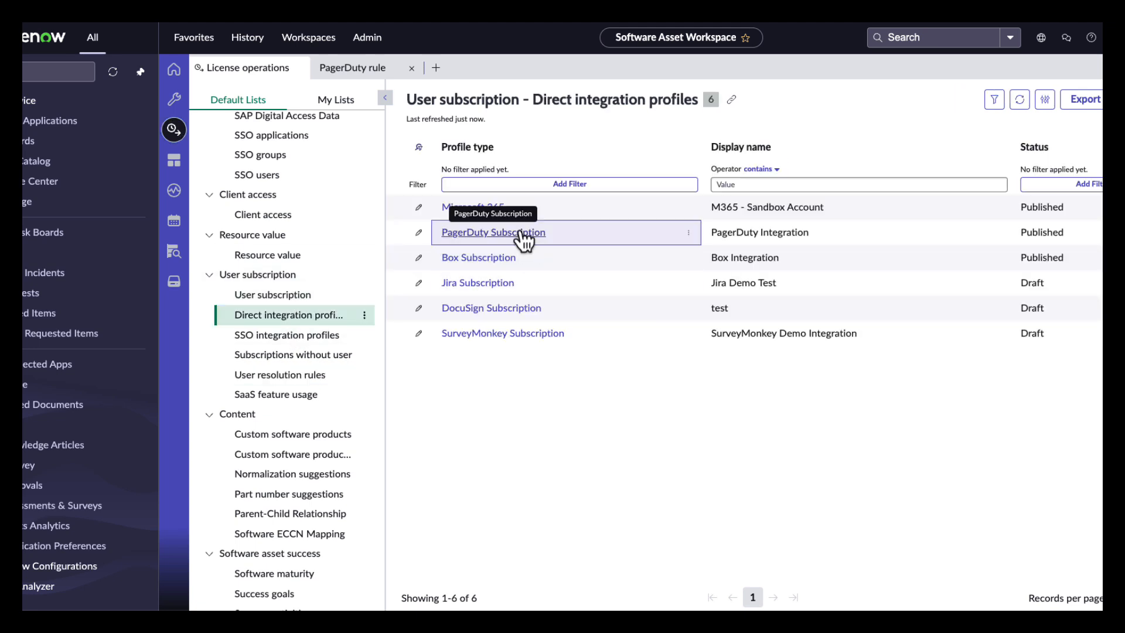
left_click(520, 234)
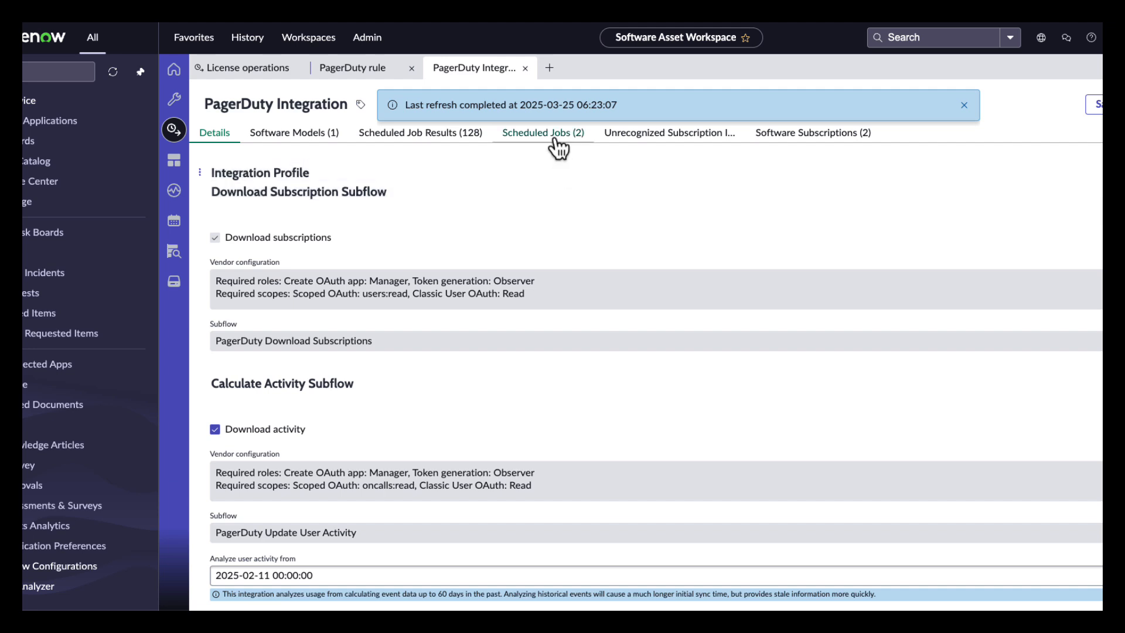
left_click(533, 139)
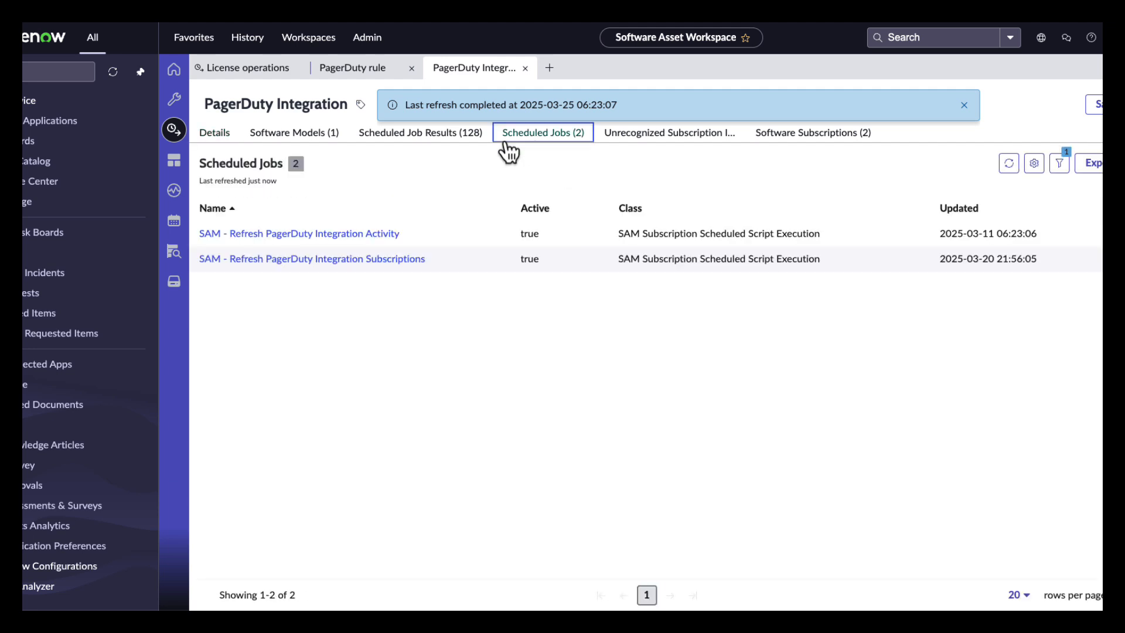
Execute the "SAM - Refresh PagerDuty Integration Subscriptions" job immediately and refresh the Software Subscriptions list.
left_click(322, 262)
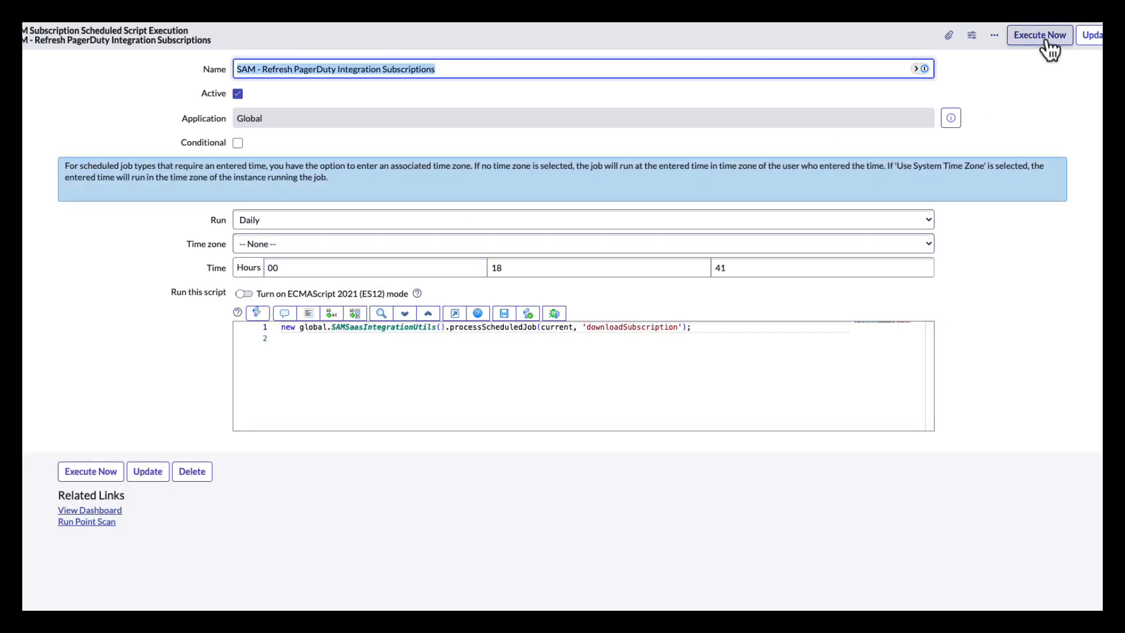
left_click(1043, 39)
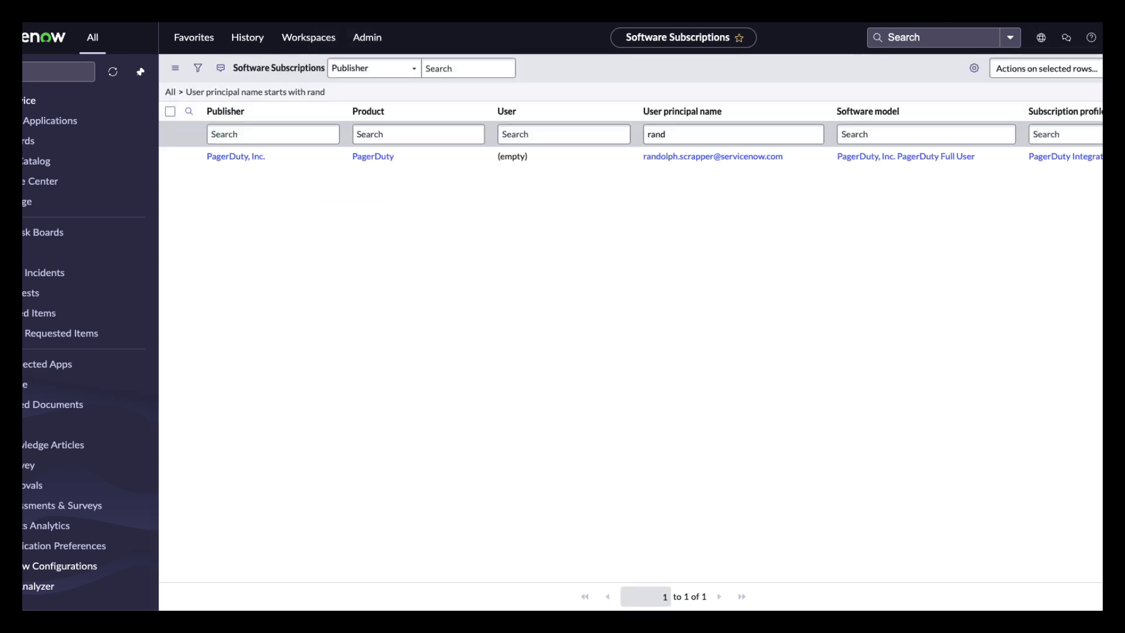
right_click(565, 65)
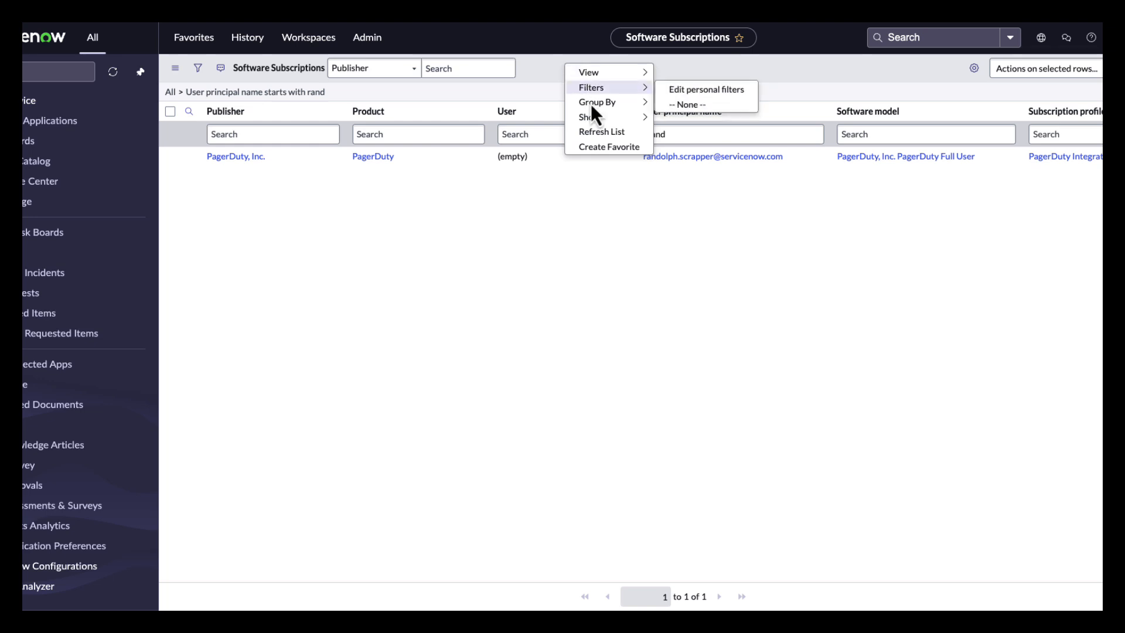
left_click(596, 132)
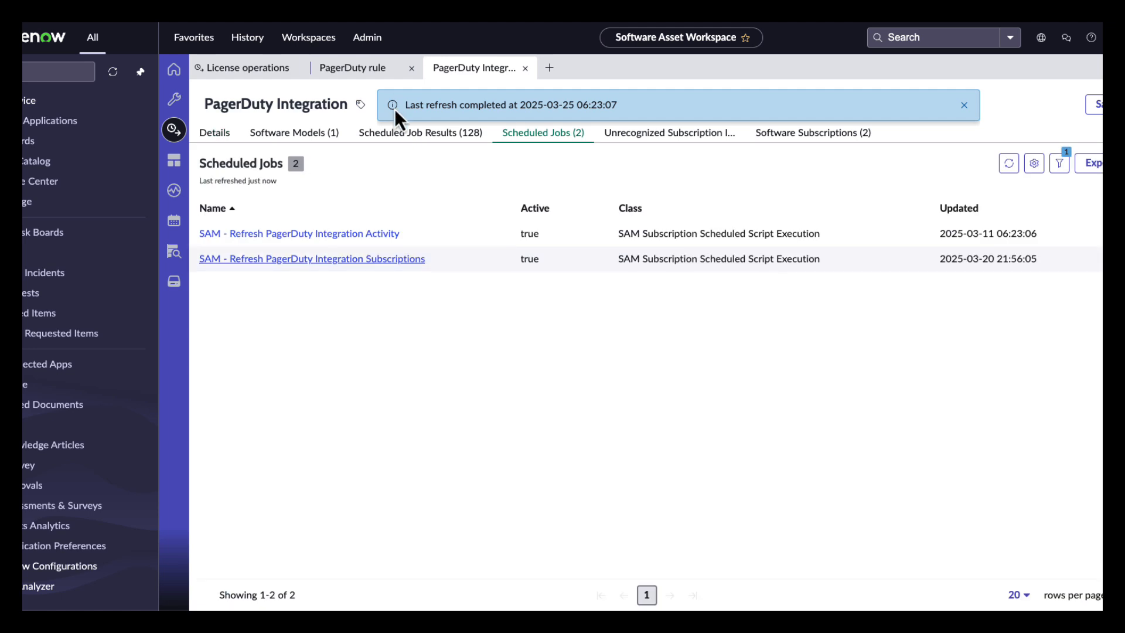
Deactivate the PagerDuty user resolution rule and save it.
left_click(366, 68)
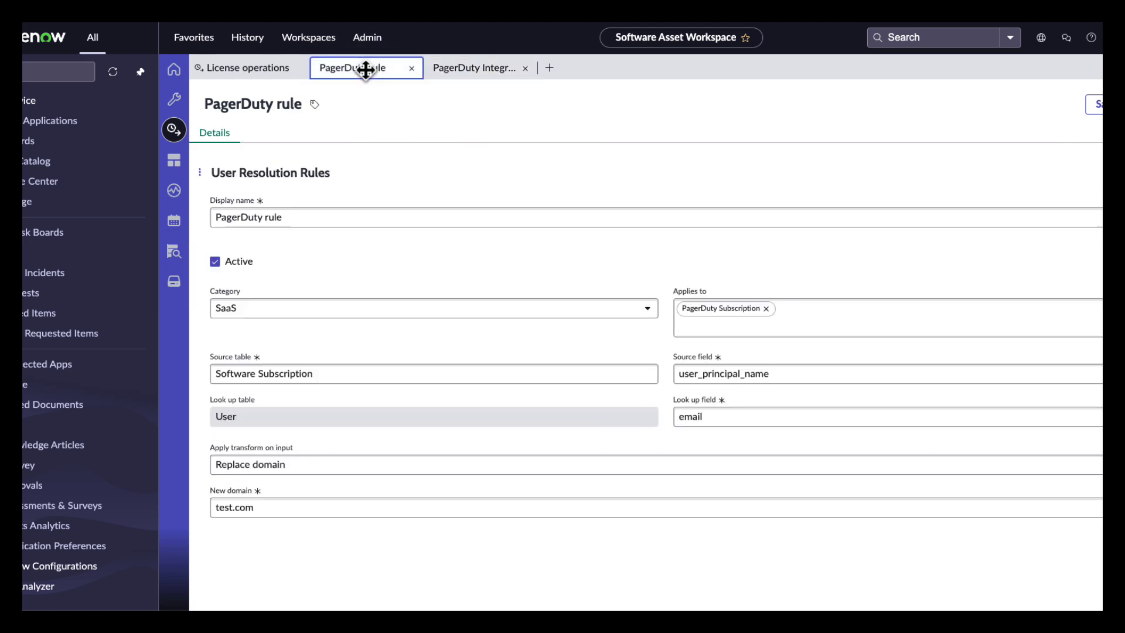
left_click(214, 264)
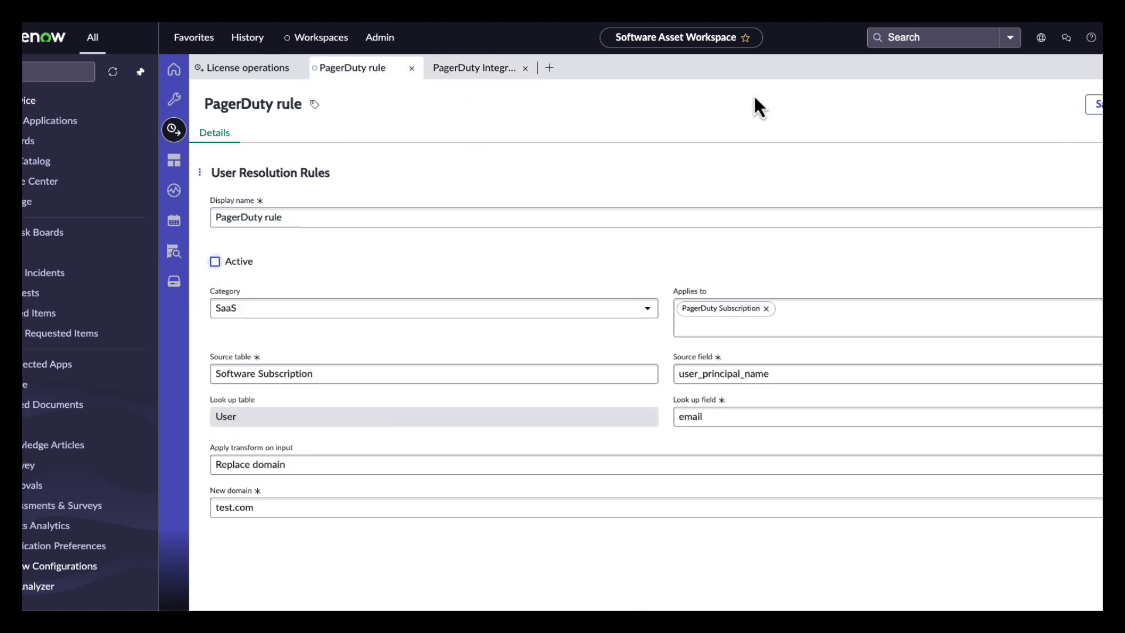
left_click(1097, 104)
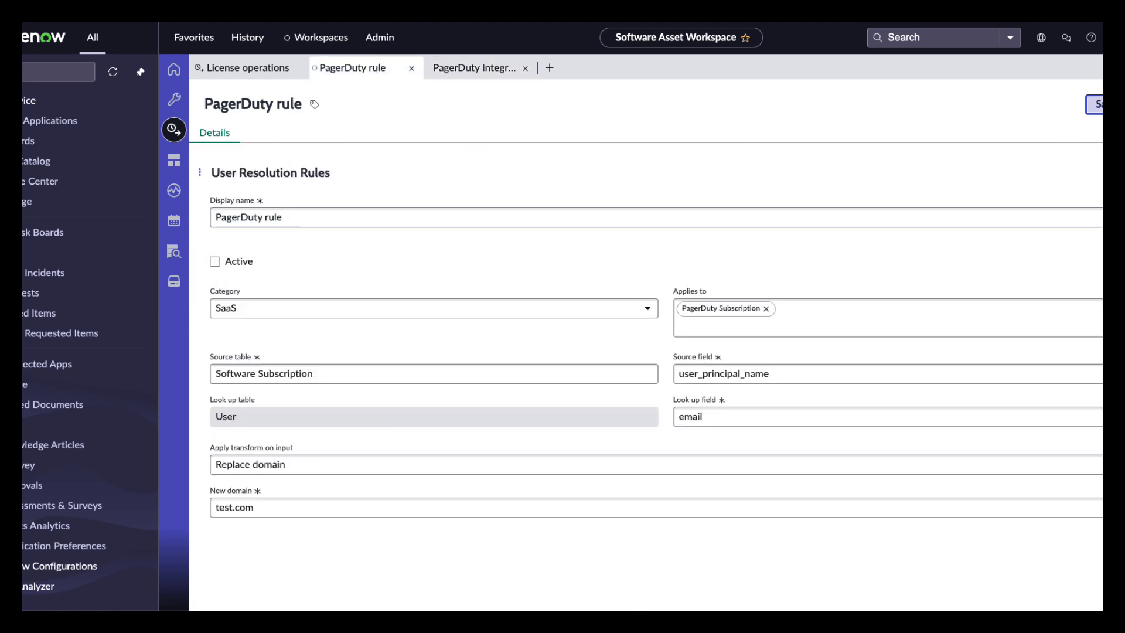
Rerun the PagerDuty subscriptions refresh job with the rule inactive and reload the Software Subscriptions list.
left_click(475, 69)
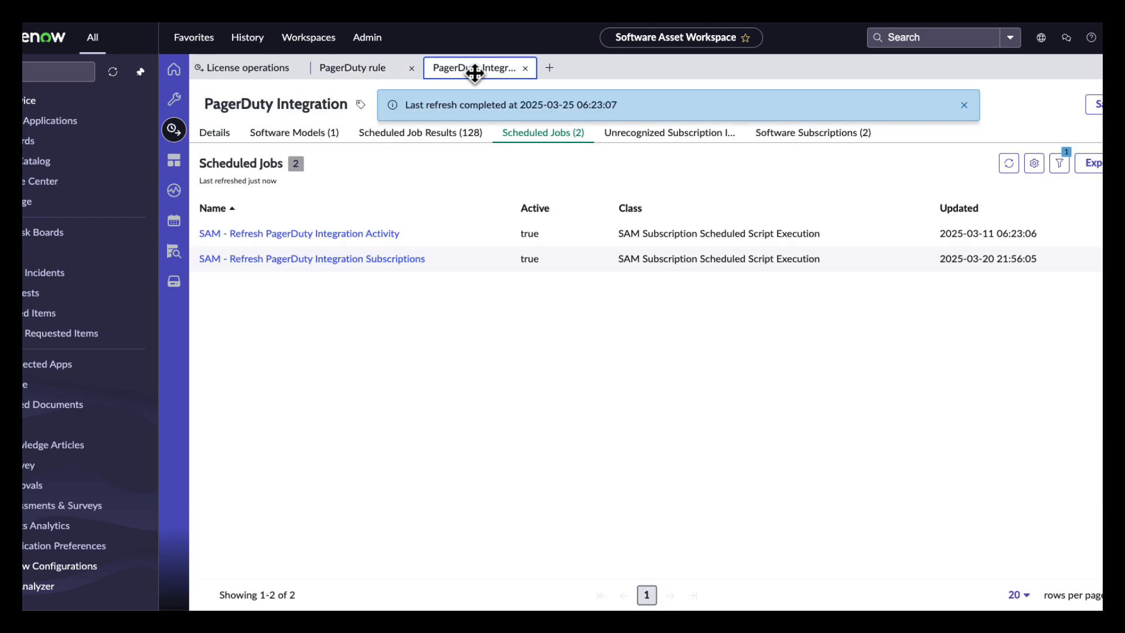
left_click(345, 260)
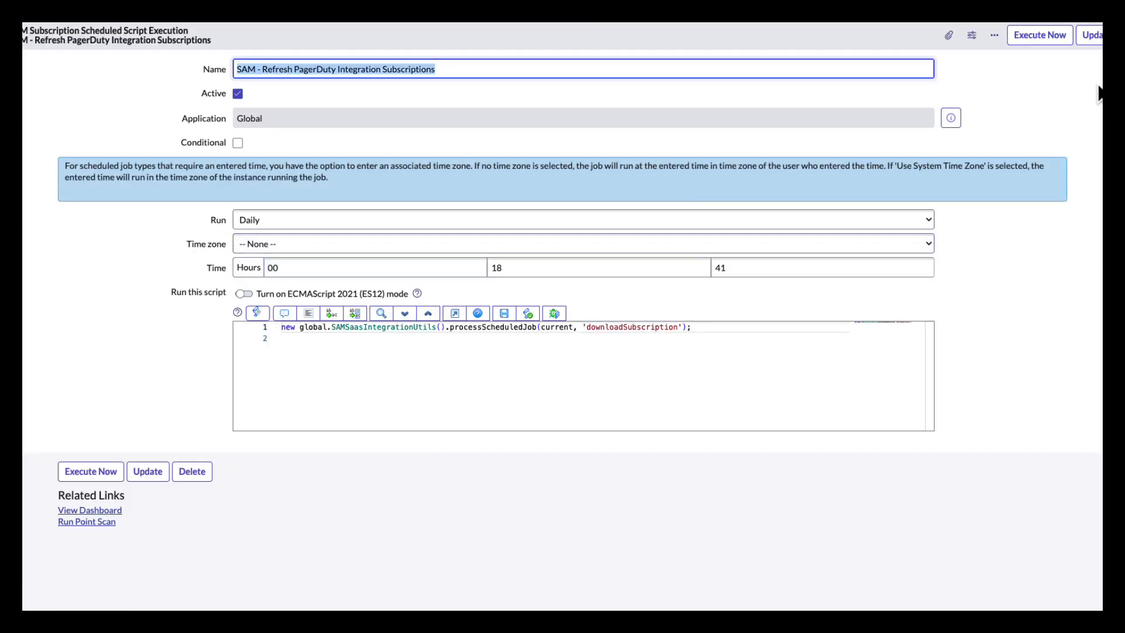
left_click(1042, 40)
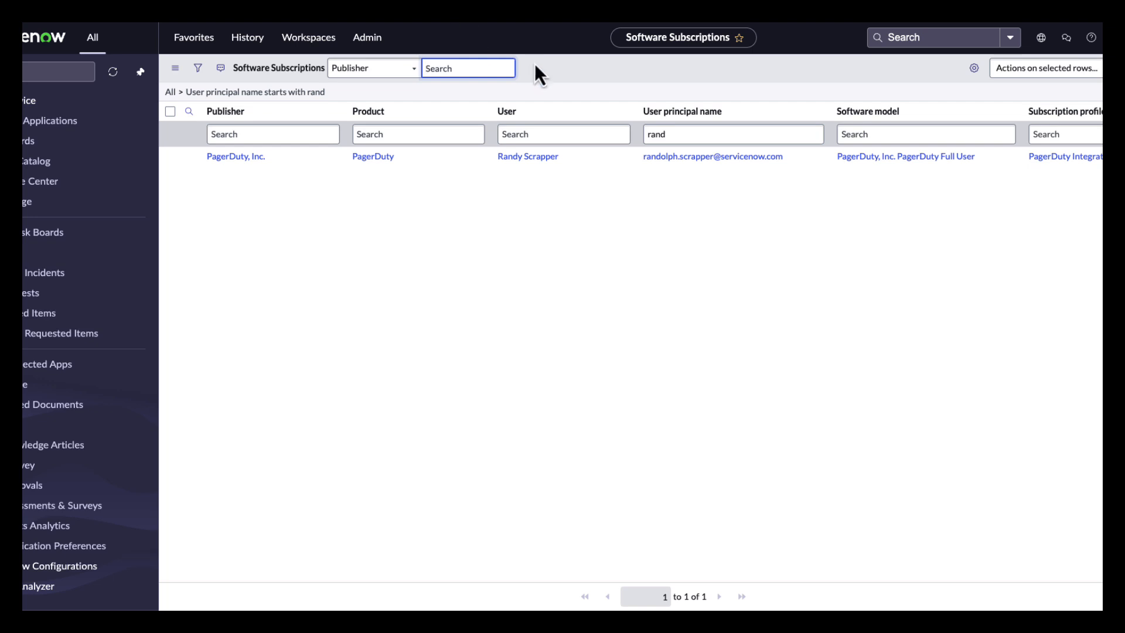
right_click(536, 65)
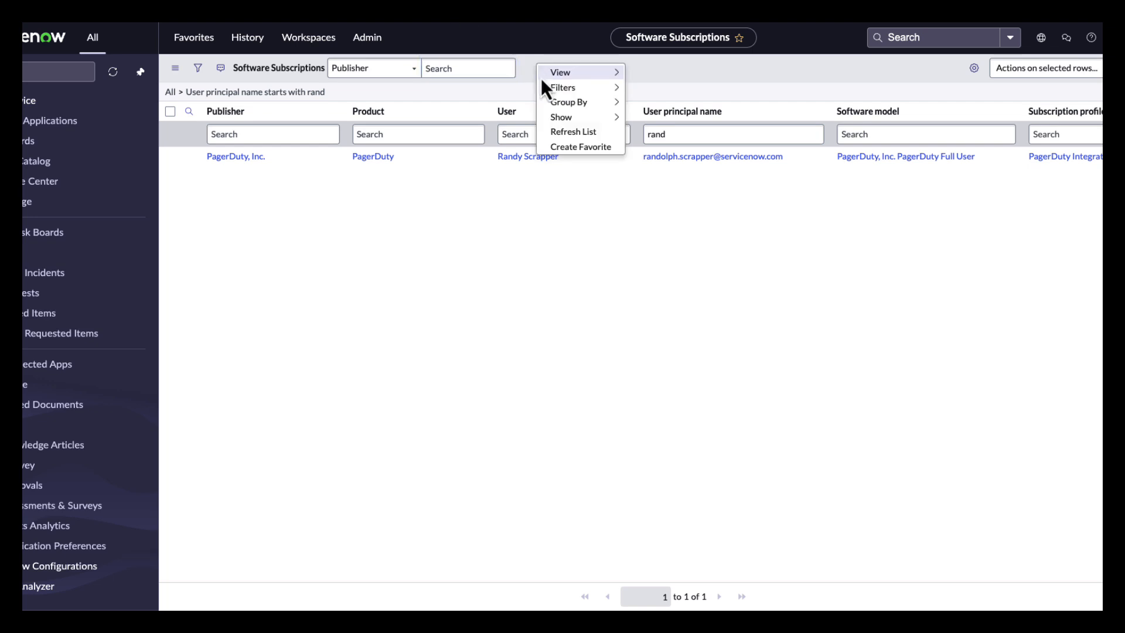
left_click(566, 132)
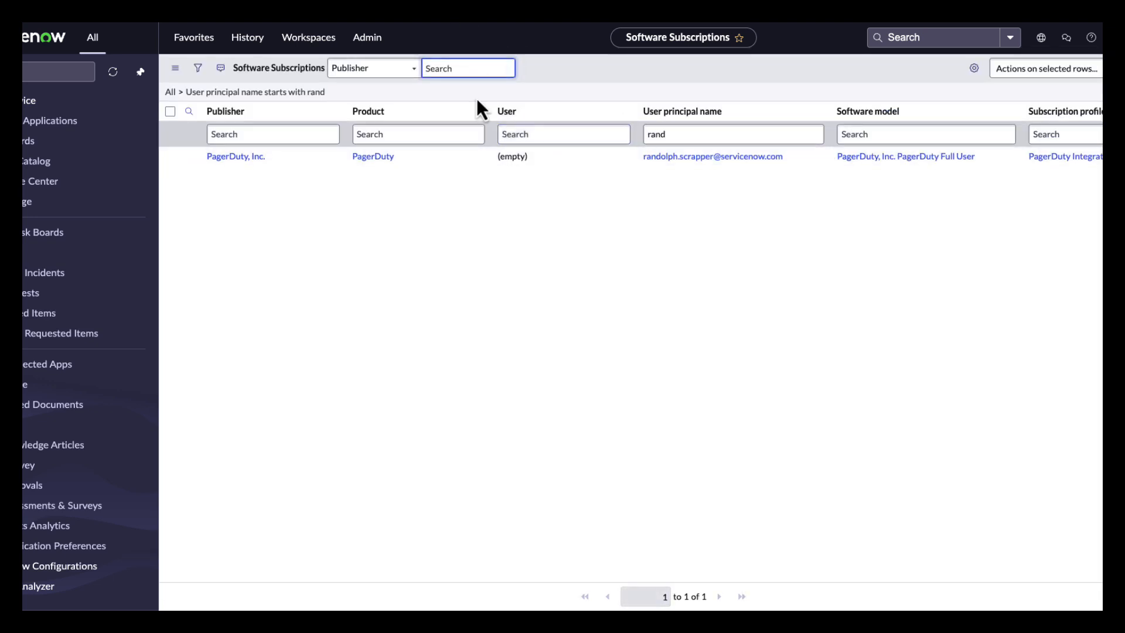